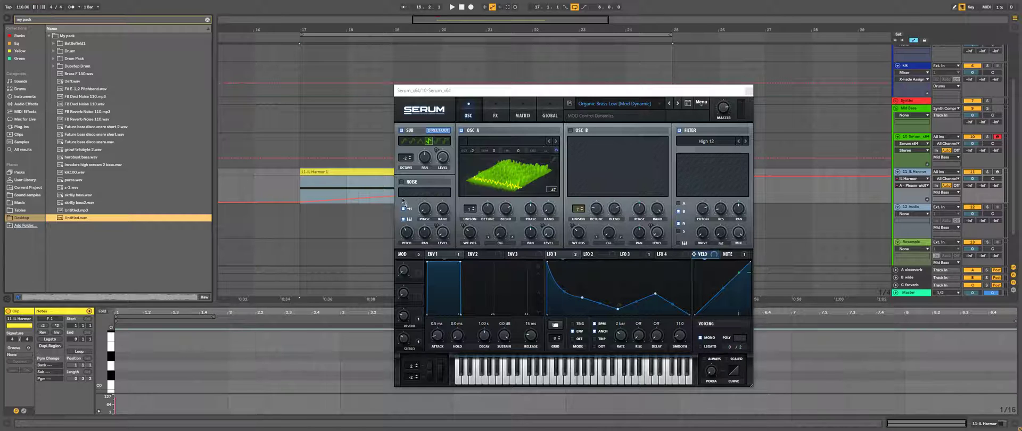
- Select Untitled.wav in the browser and load the Organic Brass [LFO Dynamic] preset
click(131, 217)
drag(671, 96, 645, 101)
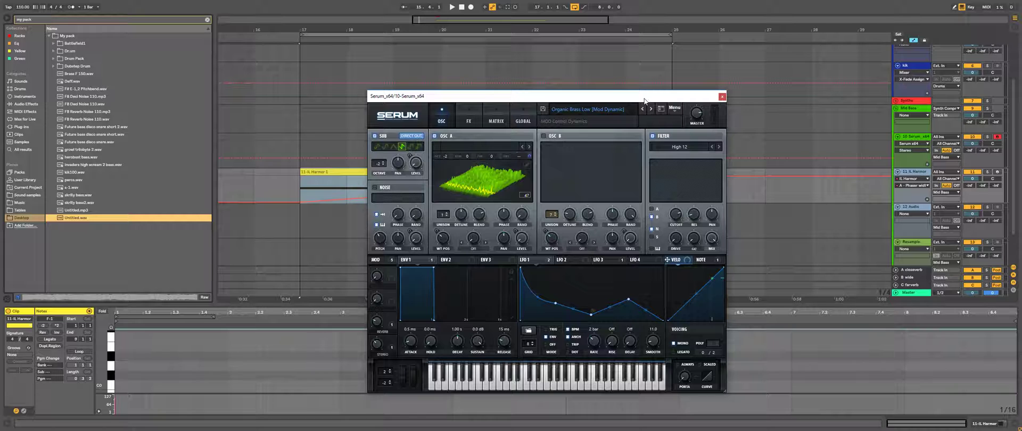
drag(644, 100, 753, 88)
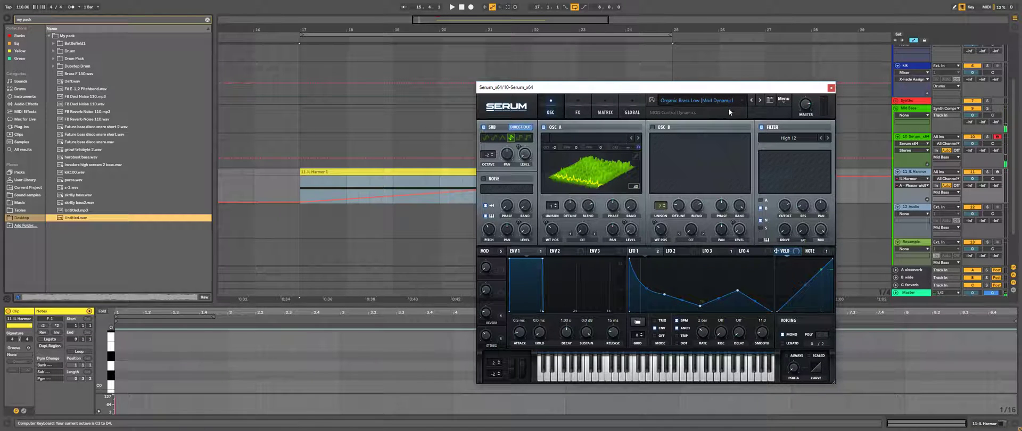
click(759, 100)
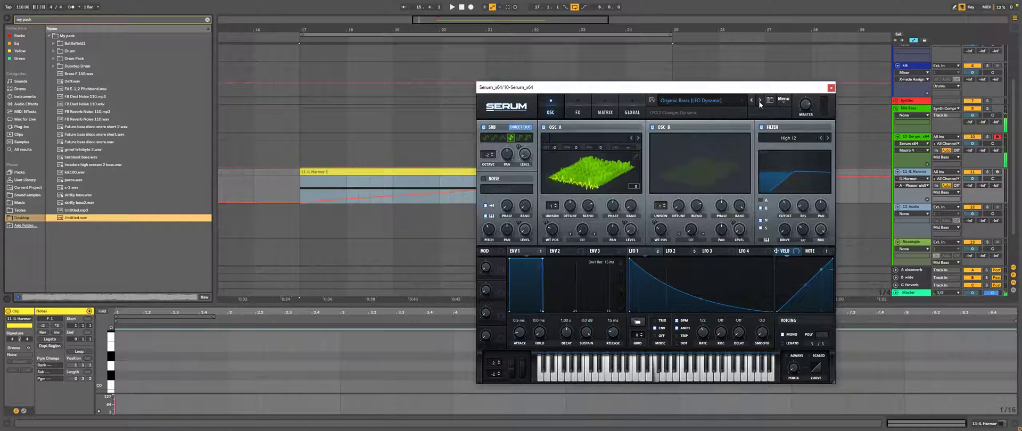
- Reshape LFO 2 into a decaying curve by dragging its peak point left
click(674, 250)
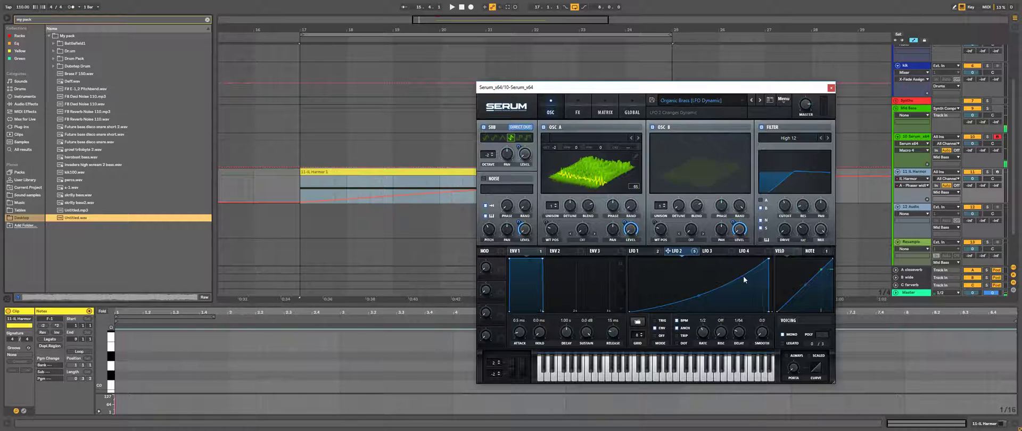
drag(770, 258, 630, 250)
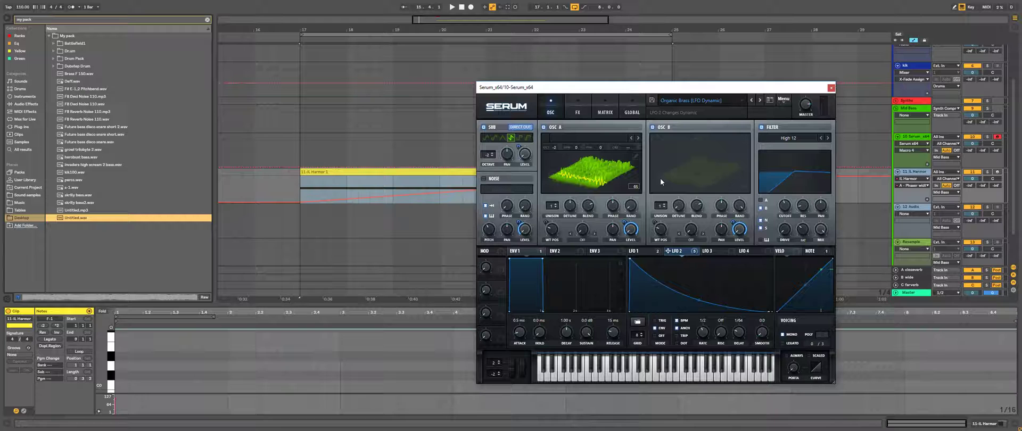
drag(774, 88, 871, 102)
- Reset Serum to the Init Preset and open oscillator A's wavetable editor
click(876, 114)
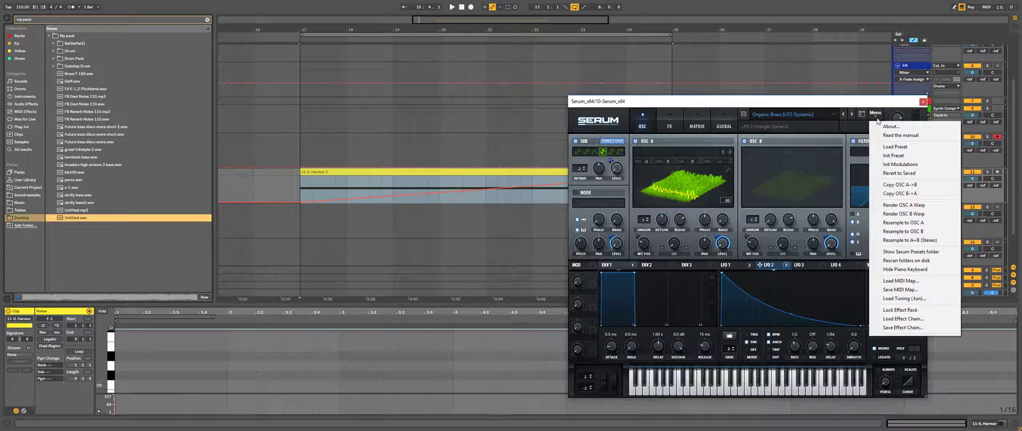
click(893, 157)
drag(798, 99, 557, 74)
click(781, 167)
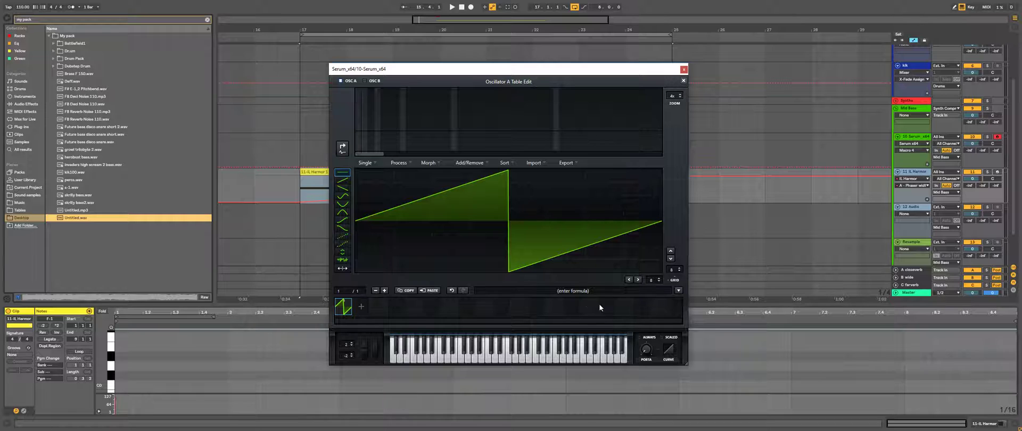
- Set the wavetable split size to 1010 samples, after briefly trying 1348
click(563, 291)
text(1010)
key(Return)
click(618, 291)
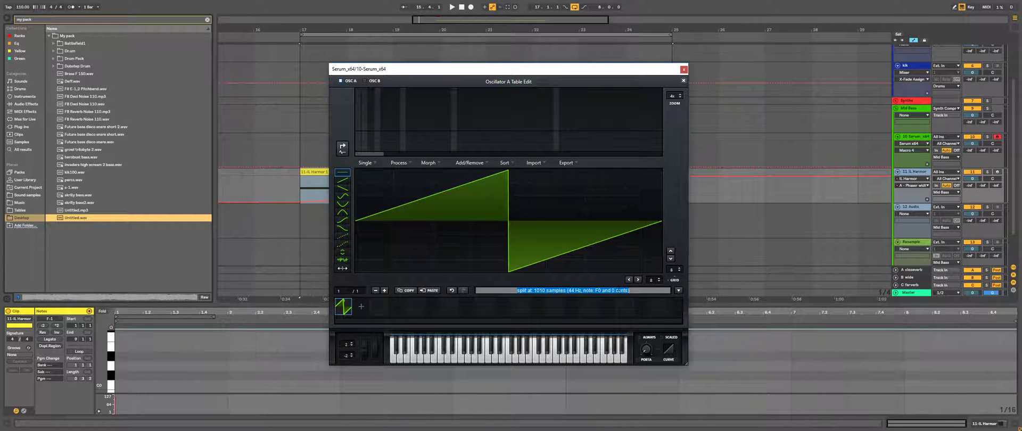
text(1348)
key(Return)
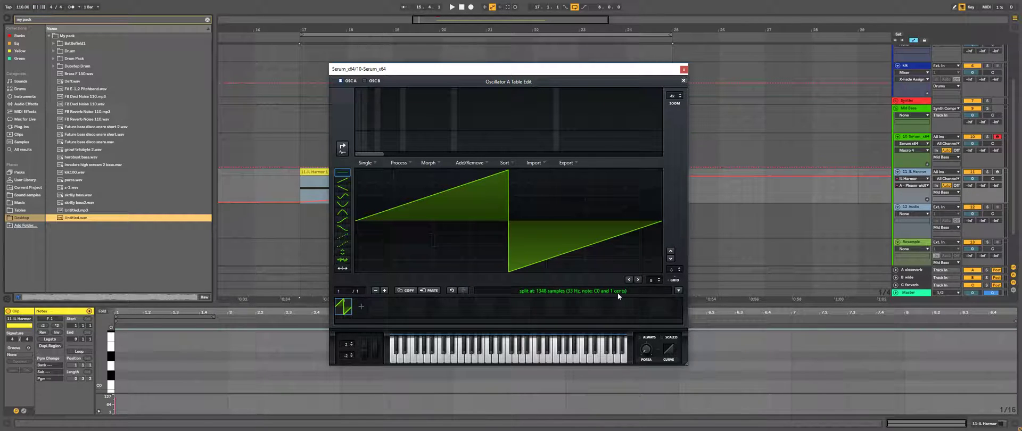
click(618, 293)
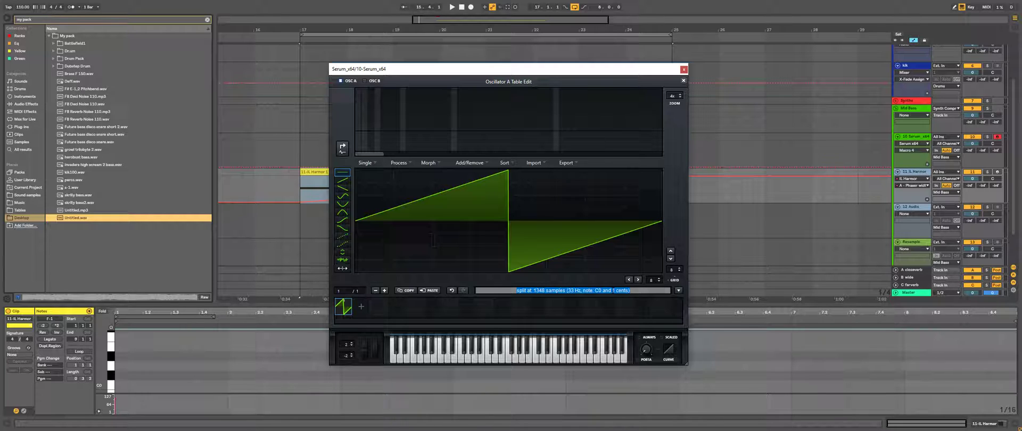
key(BackSpace)
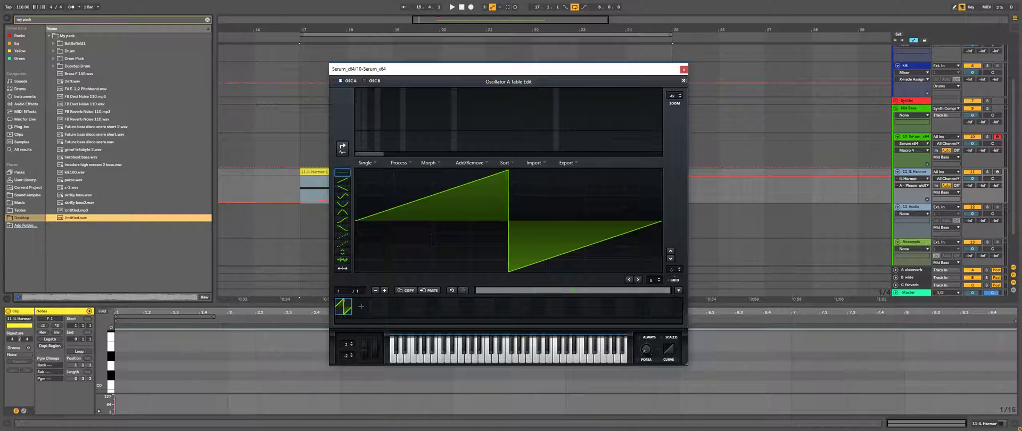
text(1010)
key(Return)
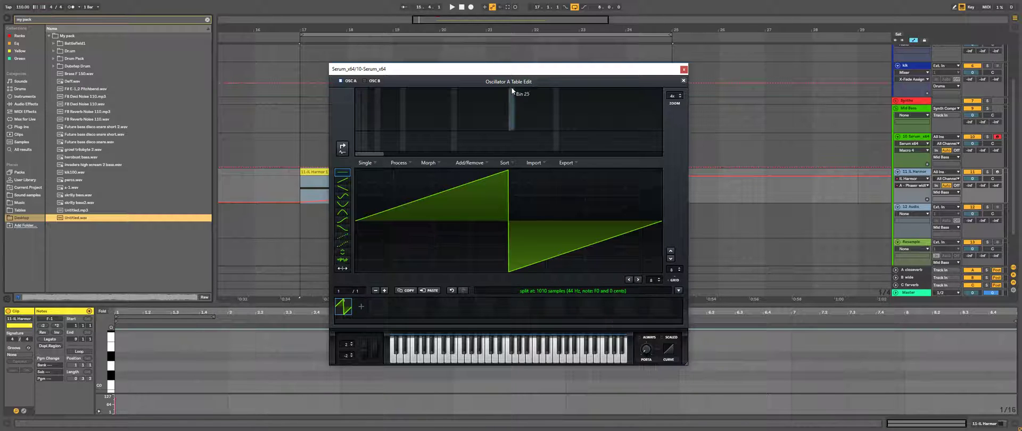
drag(512, 68, 866, 101)
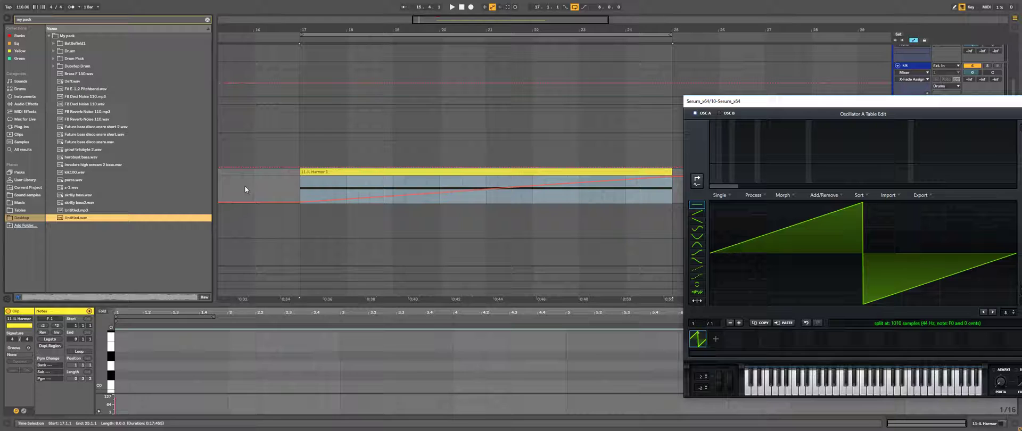
key(space)
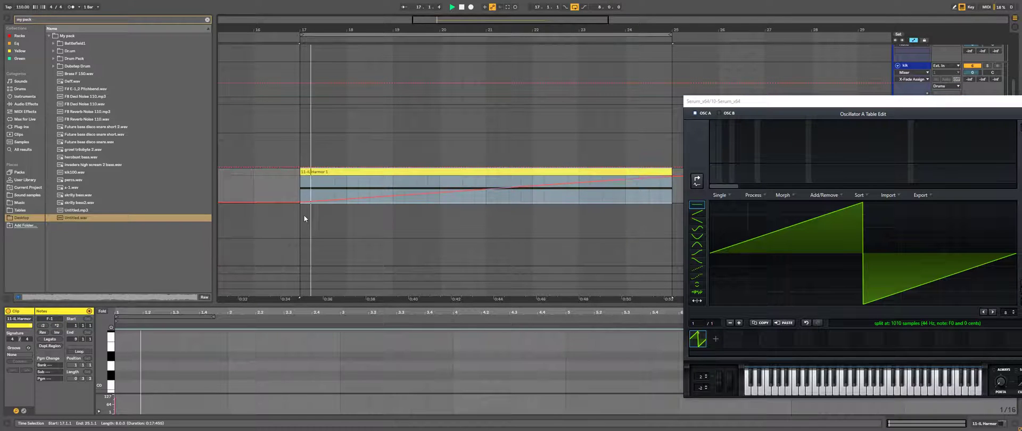
drag(724, 101, 733, 144)
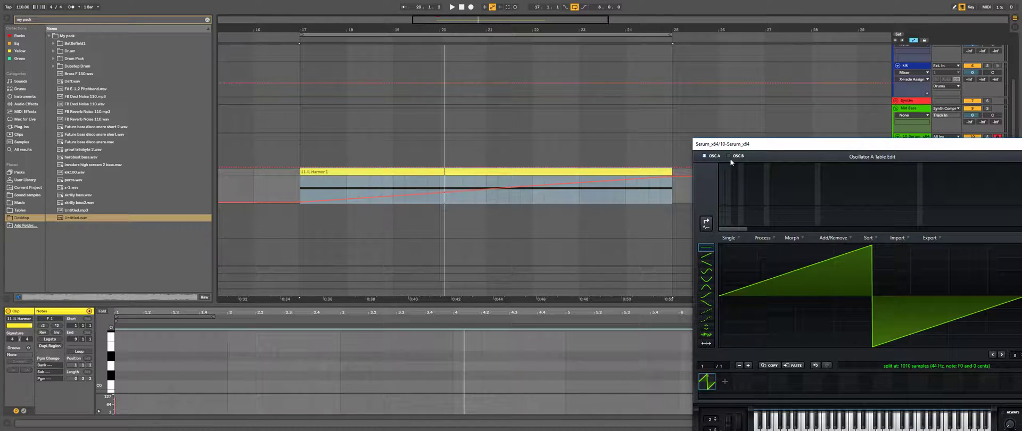
- Play the Harmor clip from bar 17 and select Untitled.wav in the Desktop browser
drag(742, 145, 737, 115)
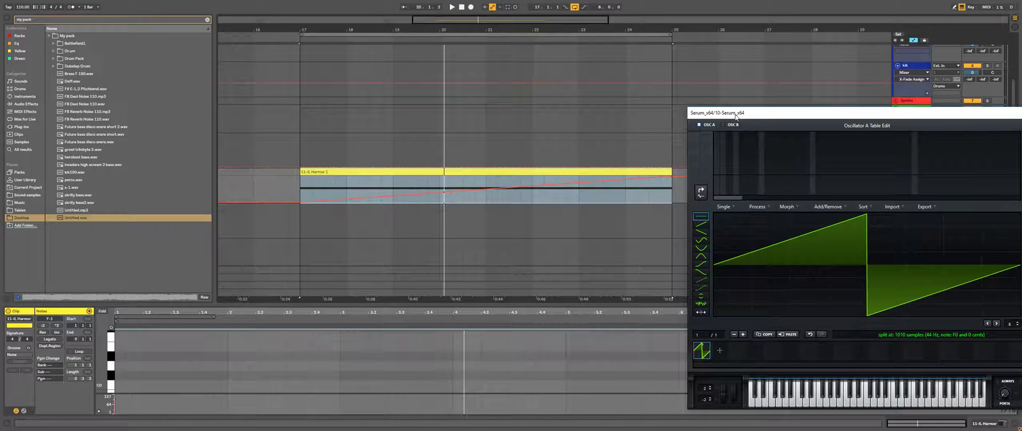
drag(736, 116, 740, 109)
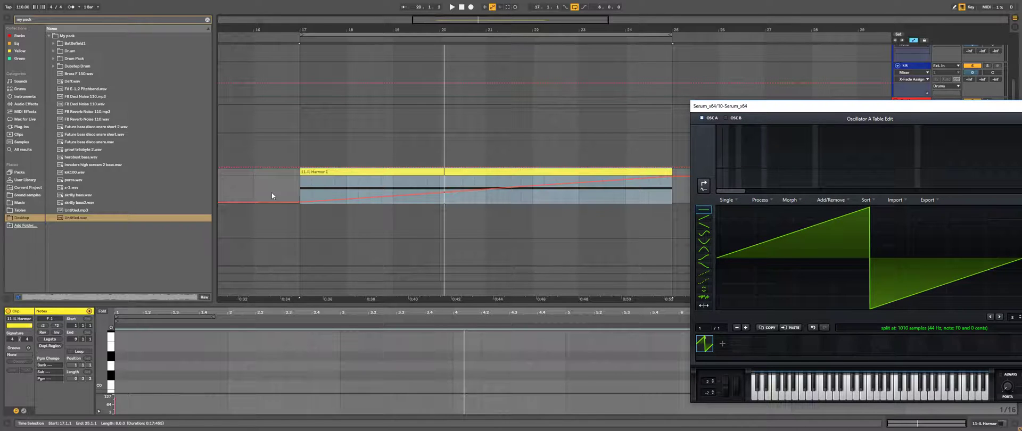
mouse_move(898, 109)
mouse_down()
mouse_move(865, 102)
mouse_move(885, 110)
mouse_up()
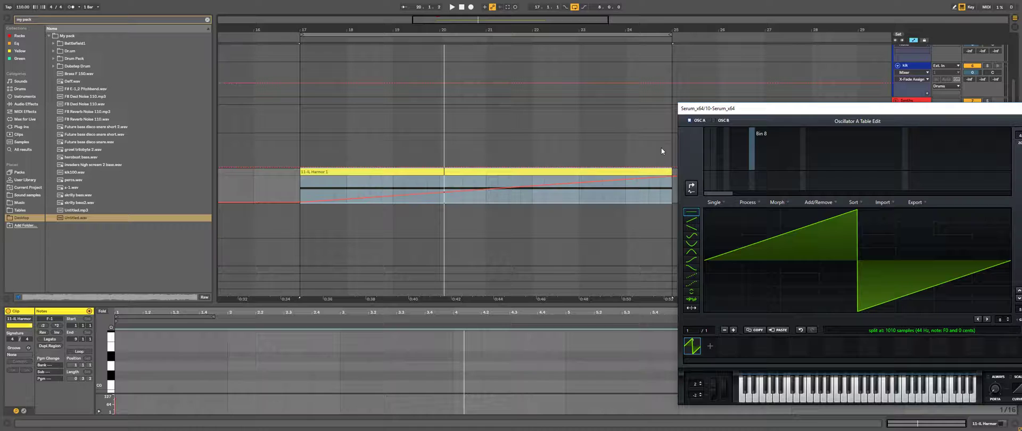
click(297, 186)
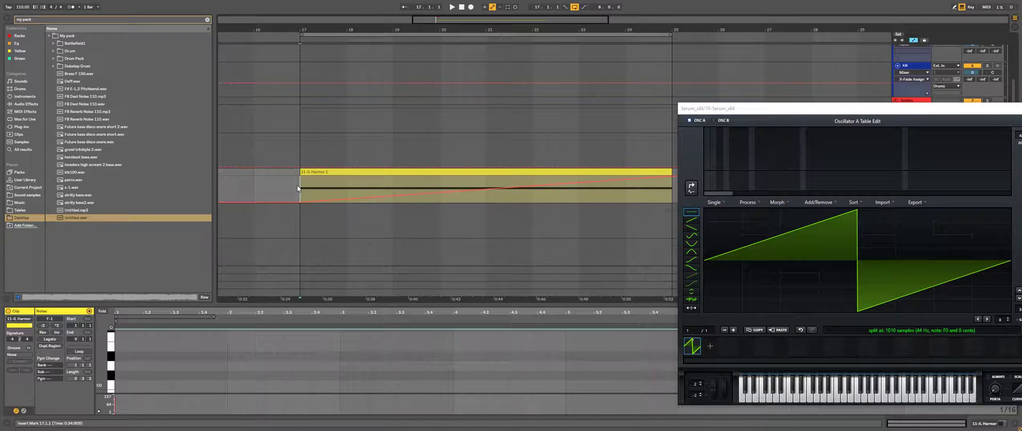
key(space)
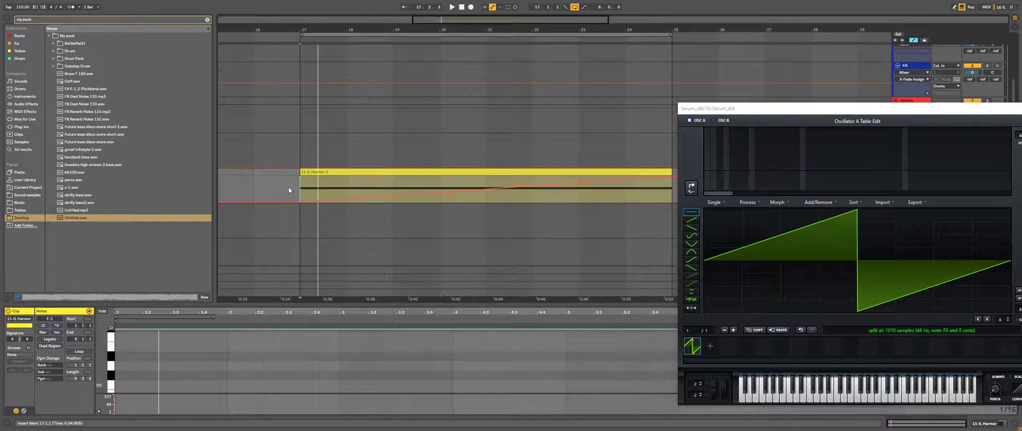
click(63, 216)
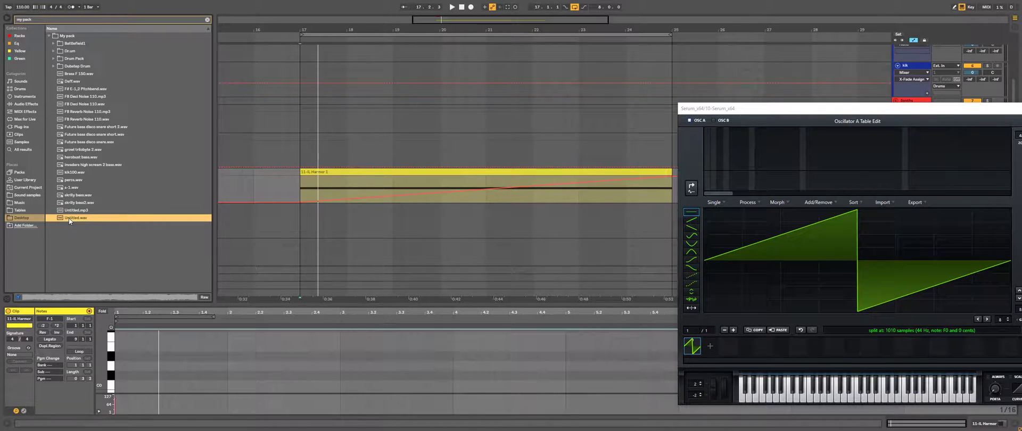
- Drag Untitled.wav into the wavetable editor to import it as oscillator A's wavetable
drag(935, 111, 623, 102)
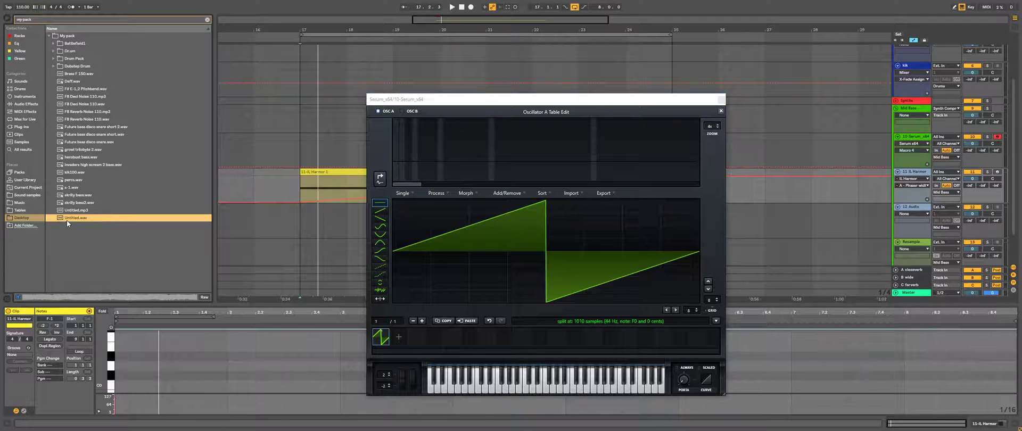
drag(66, 219, 583, 214)
drag(532, 99, 791, 110)
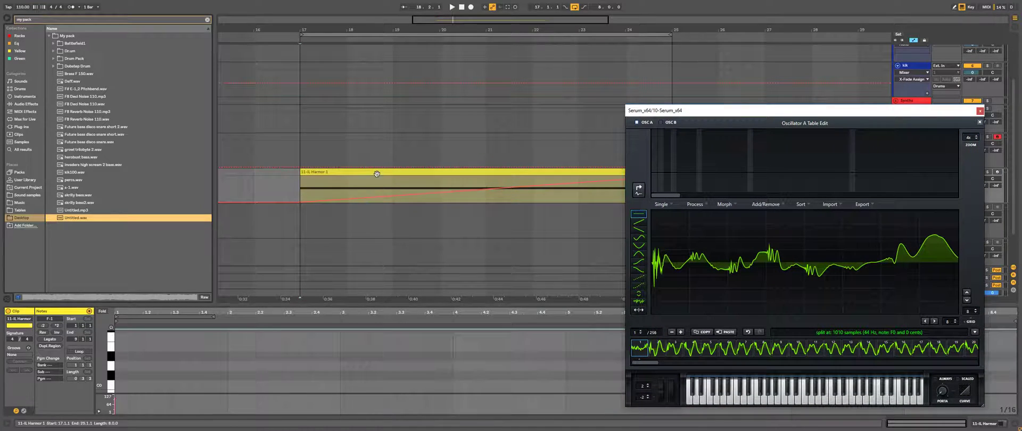
- Drop the clip's note to F-2, play the clip, then raise the note back to F-1
drag(367, 306, 298, 144)
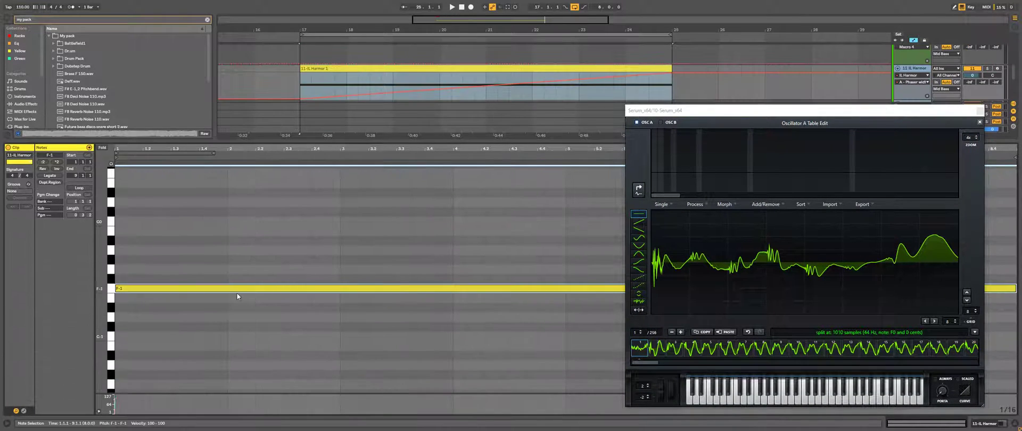
click(237, 288)
drag(158, 287, 157, 288)
scroll(153, 293, up, 6)
scroll(153, 292, down, 7)
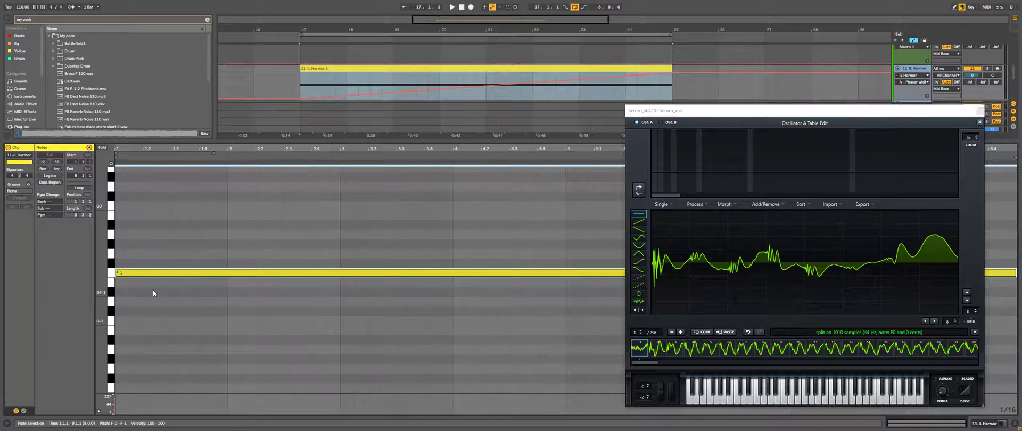
key(shift+Down)
key(space)
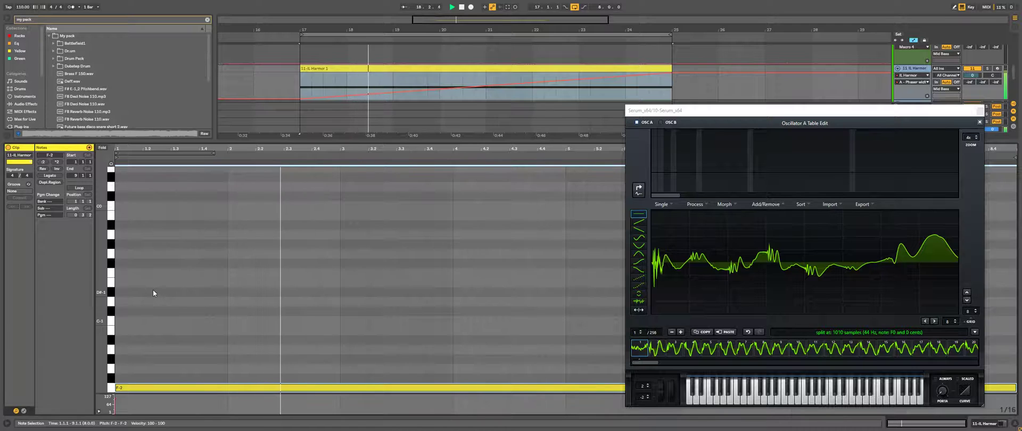
key(shift+Up)
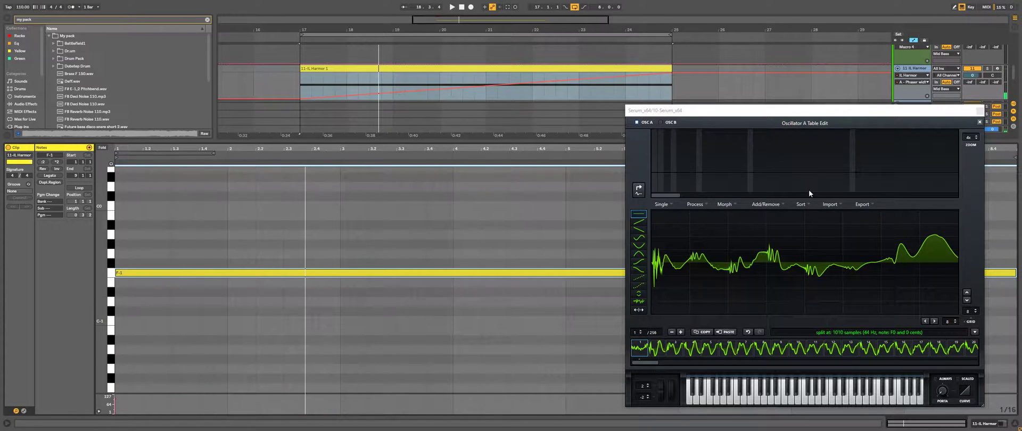
- Enlarge the arrangement and move the Serum window clear of the mixer
drag(557, 139, 554, 355)
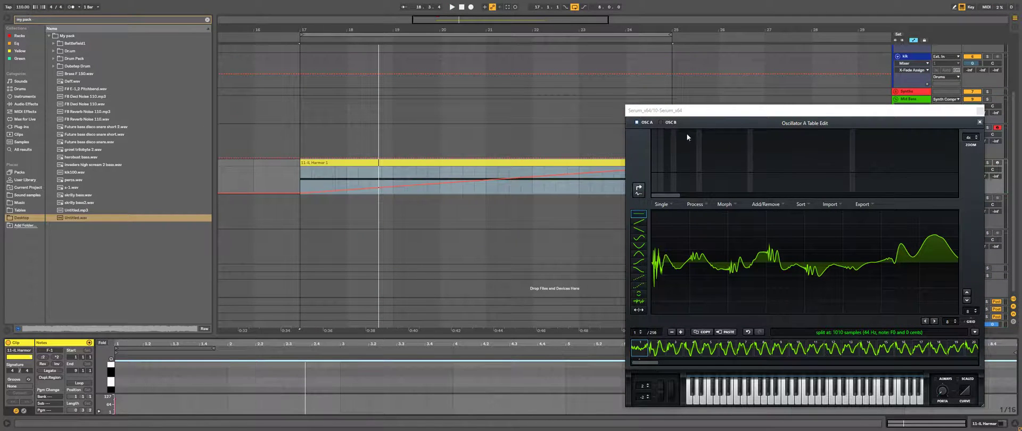
drag(687, 110, 388, 46)
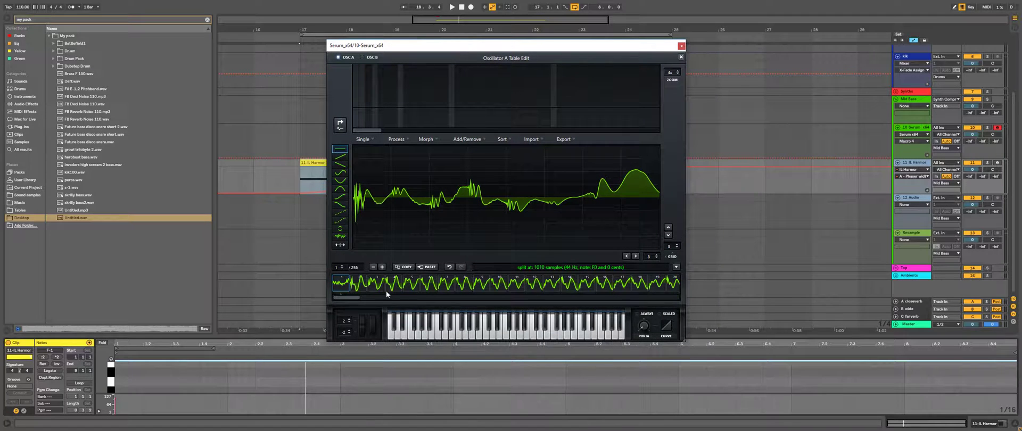
drag(342, 297, 698, 284)
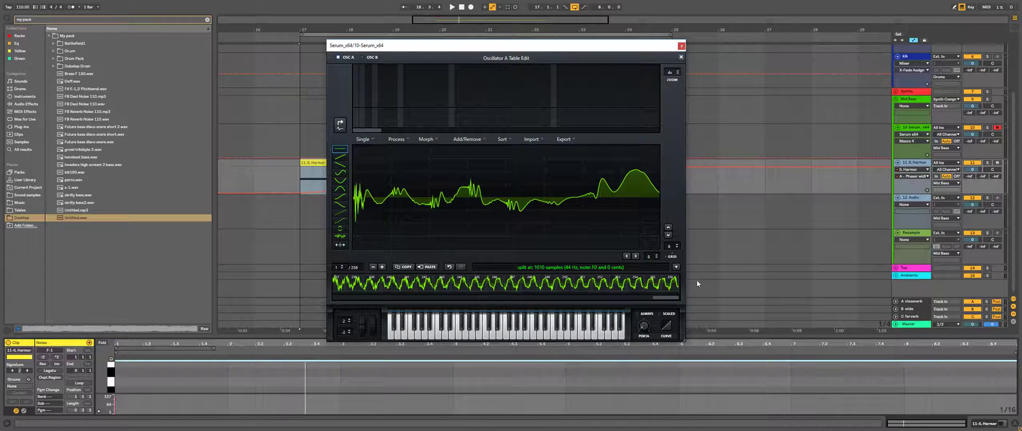
- Inspect the last wavetable frames, 256 down to 253, in the frame strip
click(669, 285)
click(653, 286)
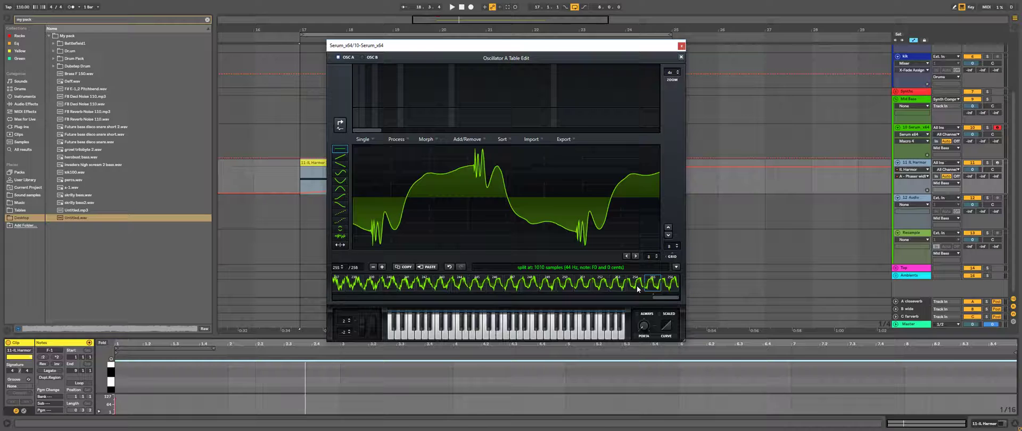
click(635, 287)
click(652, 287)
click(669, 288)
click(658, 288)
click(617, 287)
click(666, 285)
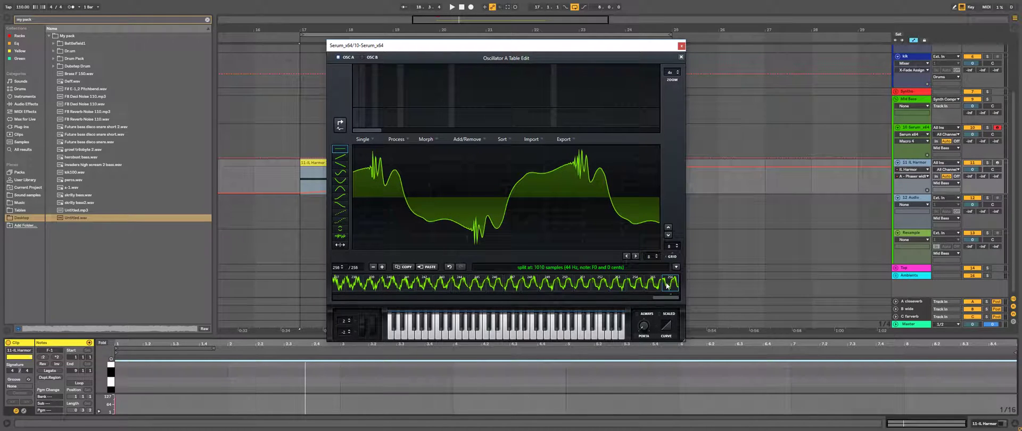
click(650, 288)
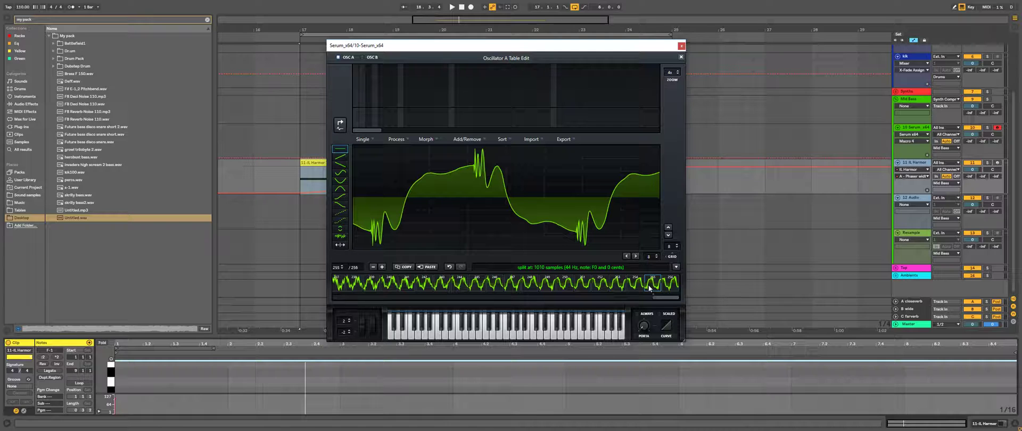
click(665, 285)
click(652, 286)
click(639, 288)
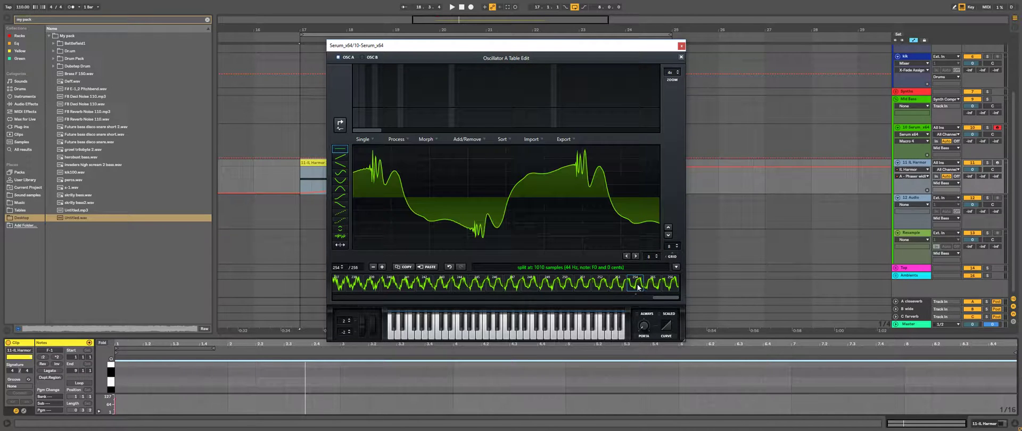
click(615, 288)
- Step back to frame 248, close Table Edit, and set the wavetable position to 97
click(597, 288)
click(583, 290)
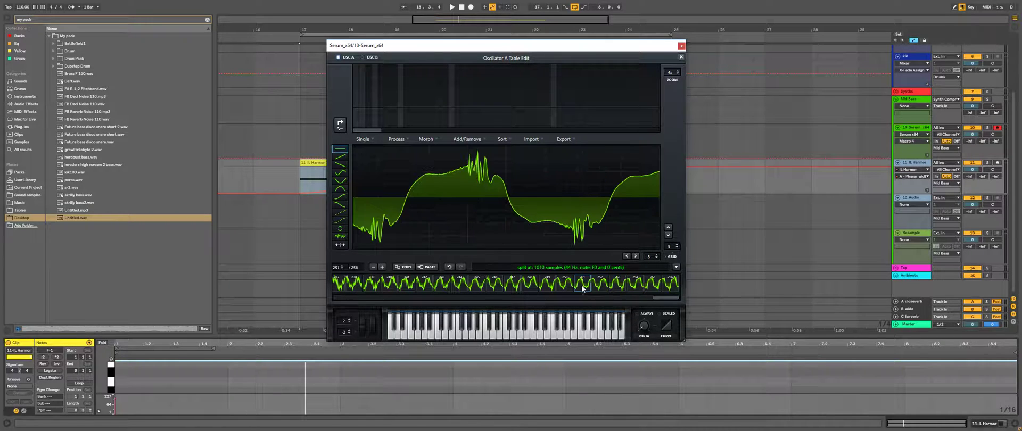
click(570, 286)
click(540, 288)
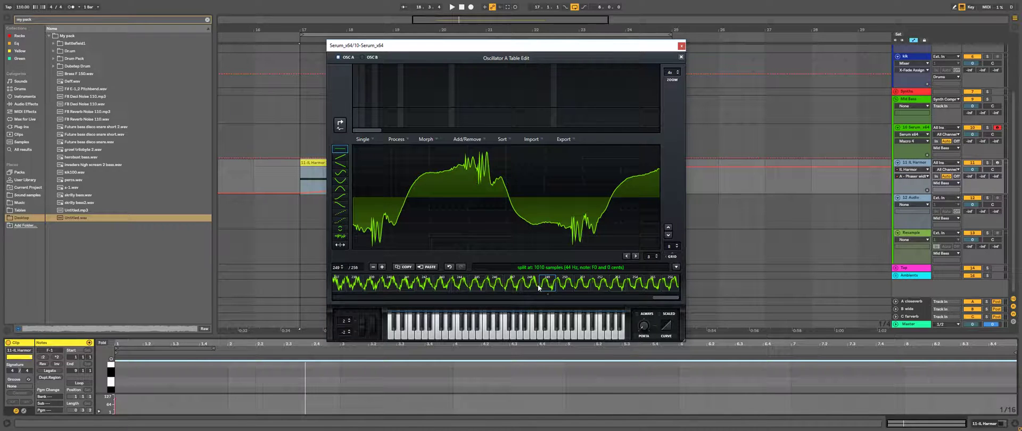
click(523, 288)
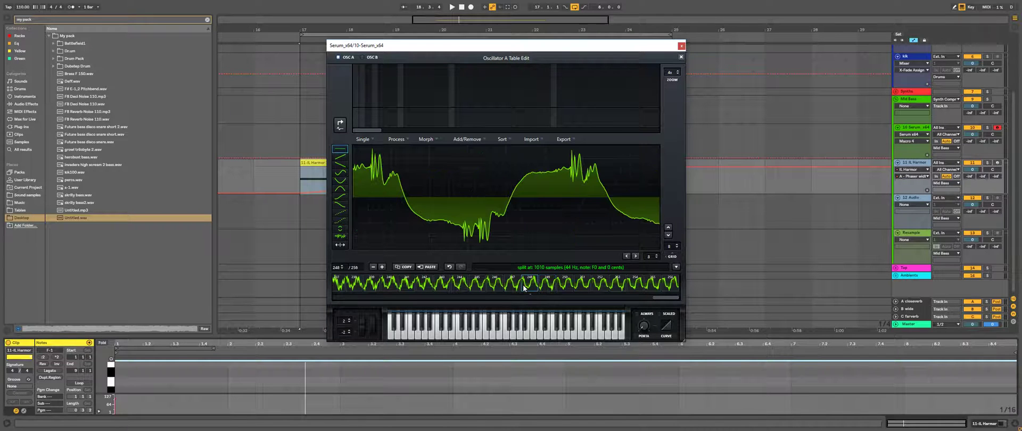
click(681, 56)
drag(402, 189, 434, 298)
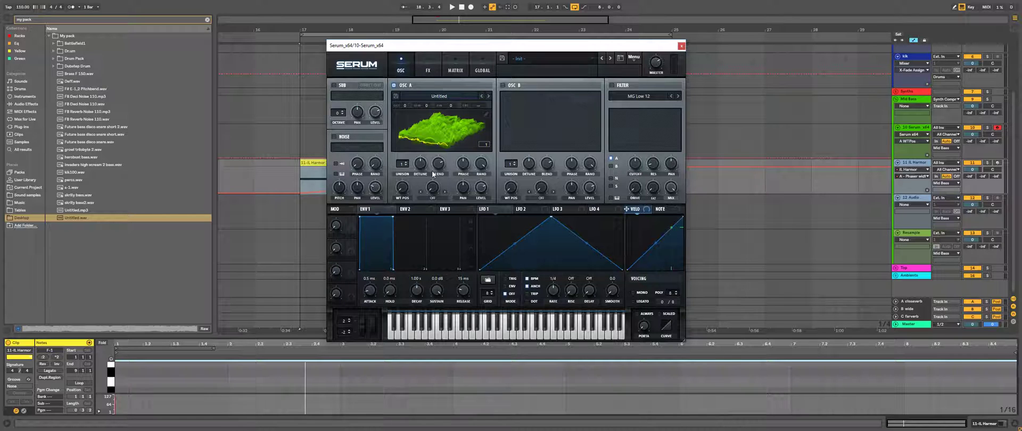
- Sweep oscillator A's wavetable position knob to hear the wavetable morph
mouse_move(402, 188)
mouse_move(401, 188)
mouse_down()
mouse_move(403, 175)
mouse_move(403, 190)
mouse_up()
mouse_move(396, 215)
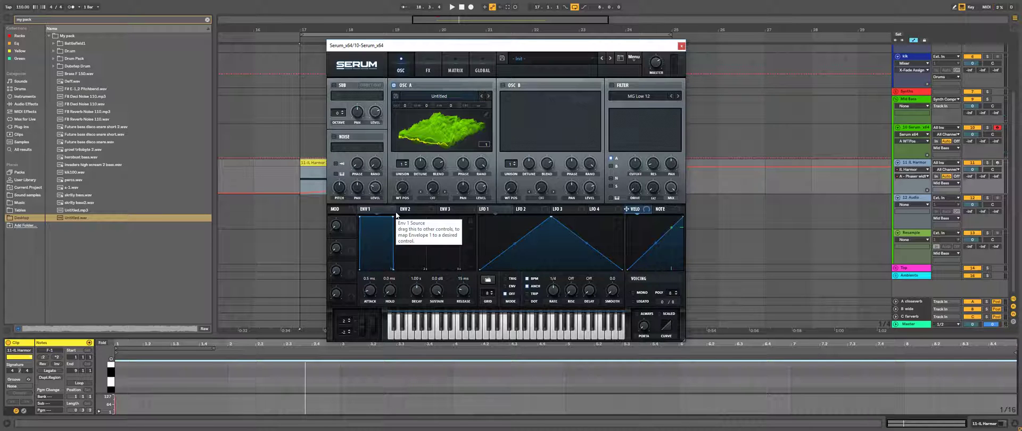
- Reopen oscillator A's table editor, view frames 256 and 249, and open the Process menu
click(486, 114)
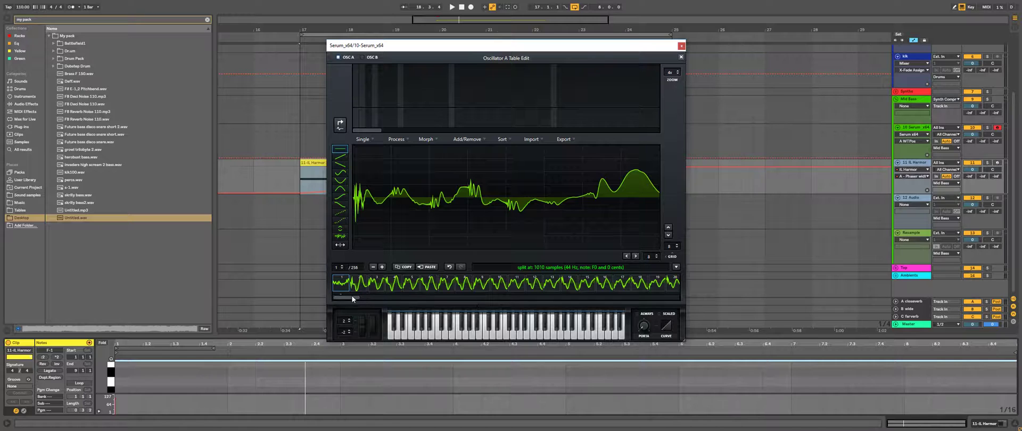
drag(351, 297, 690, 299)
click(658, 287)
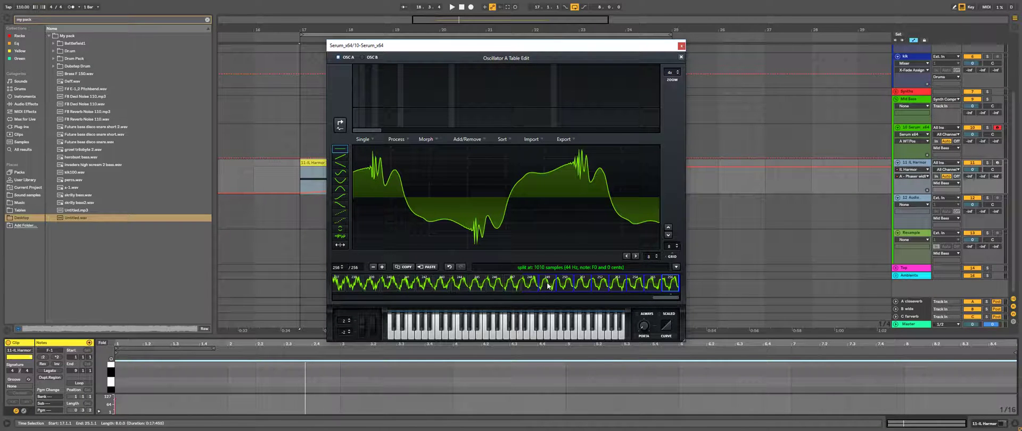
click(548, 286)
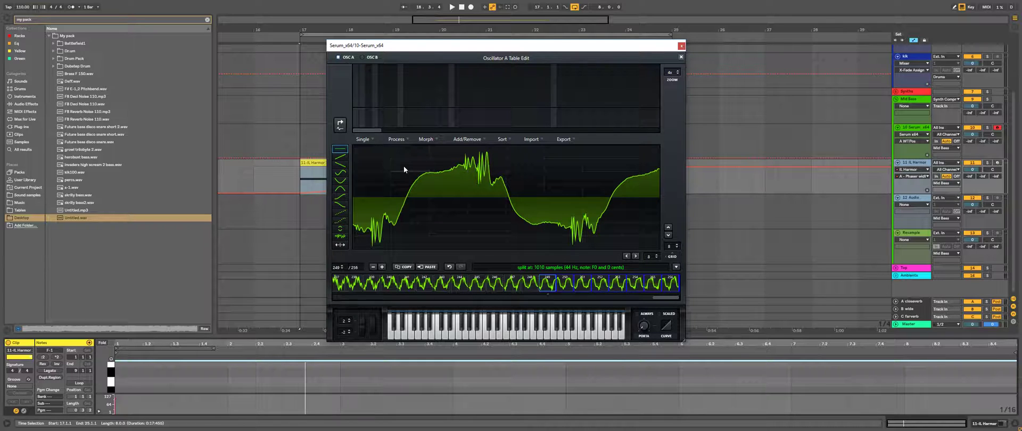
drag(668, 297, 407, 290)
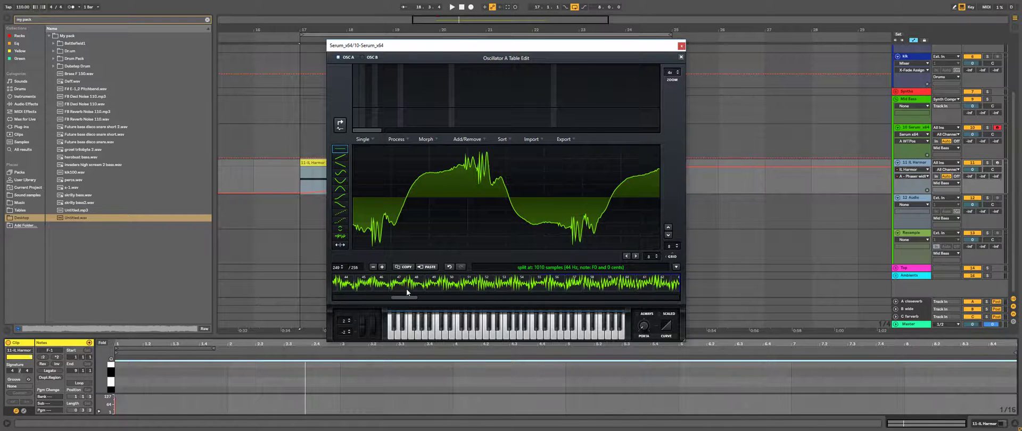
click(396, 139)
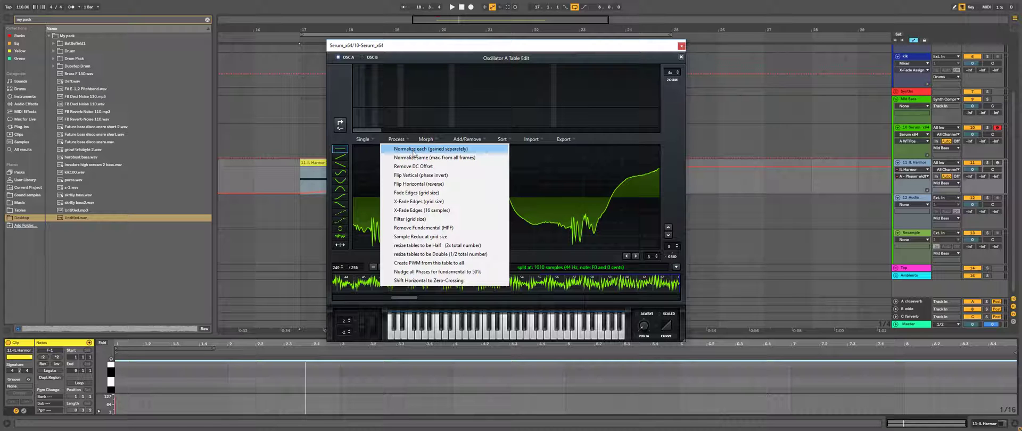
- Apply Normalize each (gained separately), then Fade Edges (grid size) to the wavetable
click(413, 151)
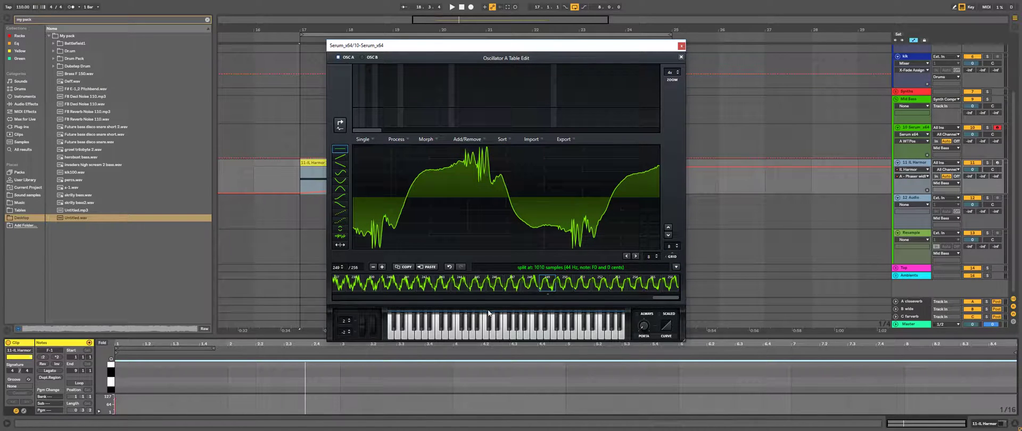
drag(671, 298, 327, 304)
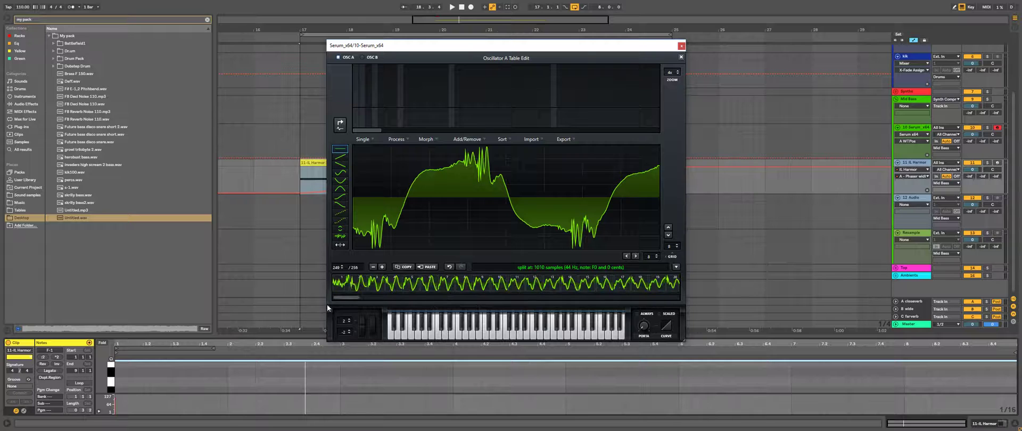
click(408, 140)
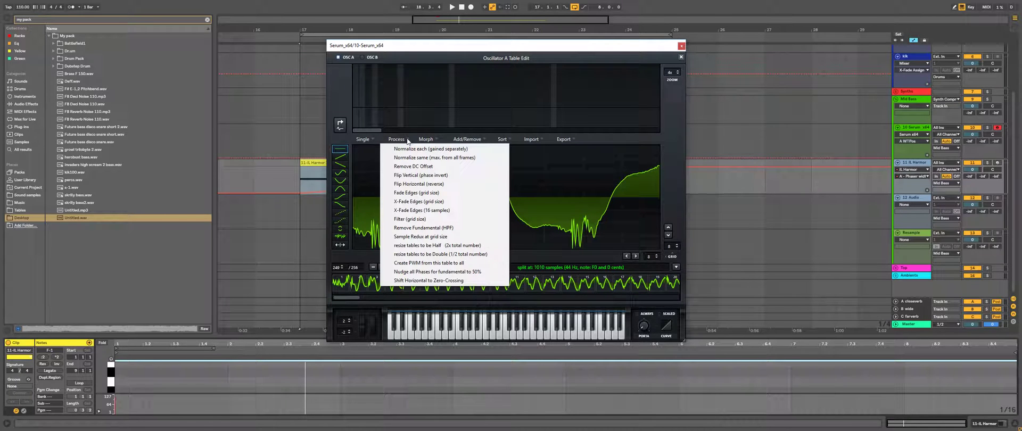
click(413, 195)
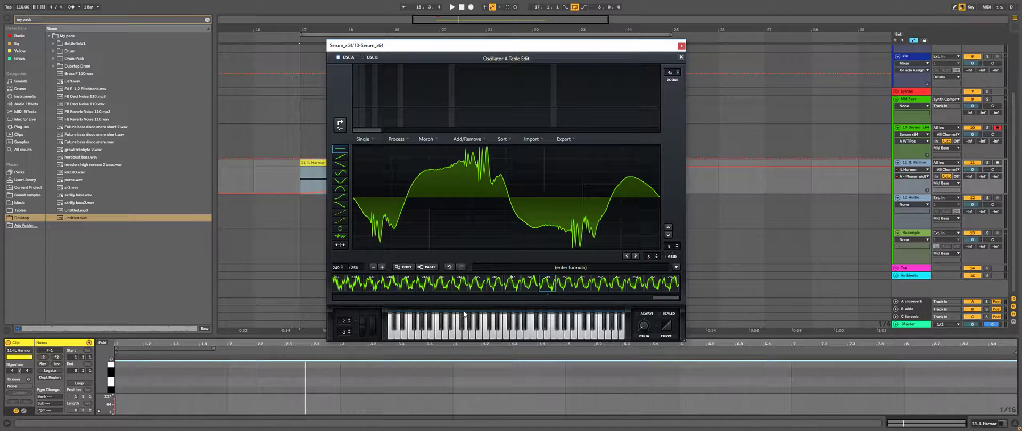
drag(676, 299, 325, 302)
- Check wavetable frames 2 and 3, then bring up the Morph options list
click(340, 287)
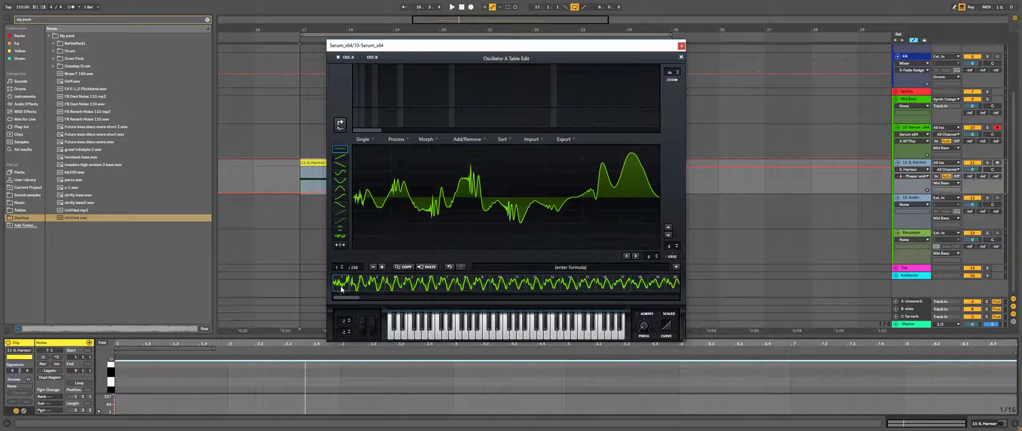
click(352, 288)
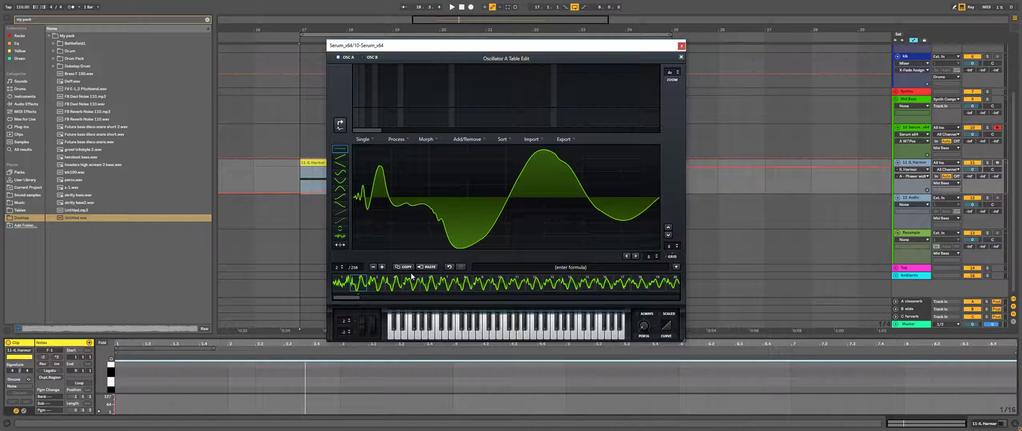
click(377, 286)
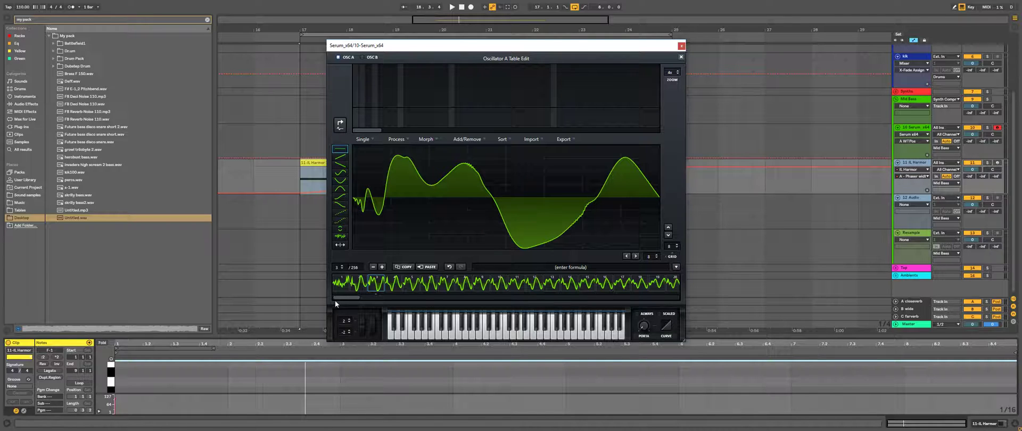
drag(341, 300, 343, 302)
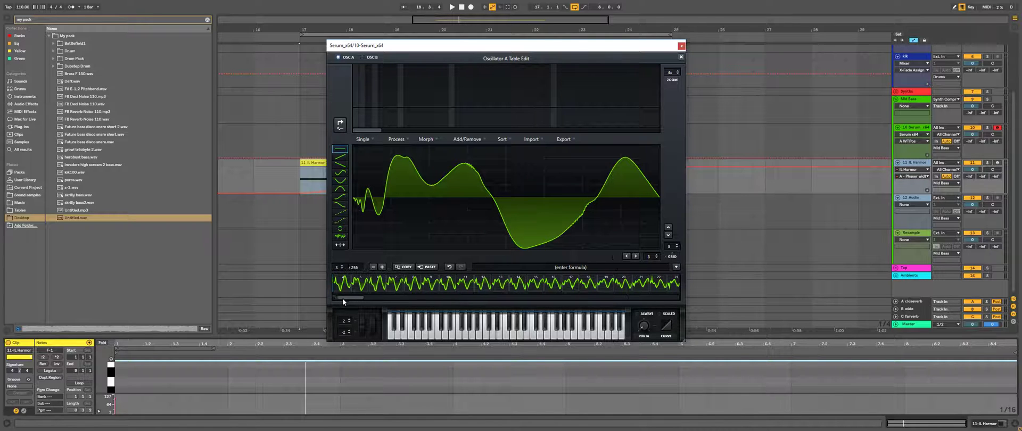
click(432, 141)
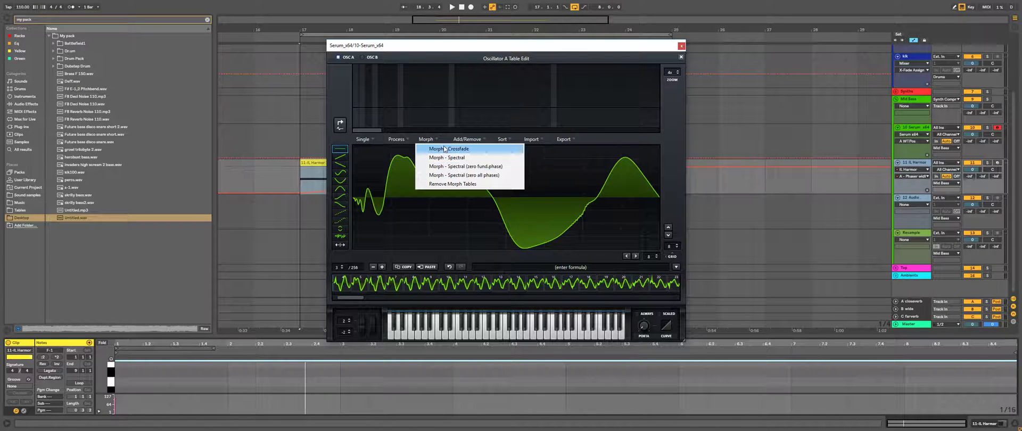
- Apply Morph - Crossfade, close the editor, and set the wavetable position to 30
click(445, 149)
click(681, 57)
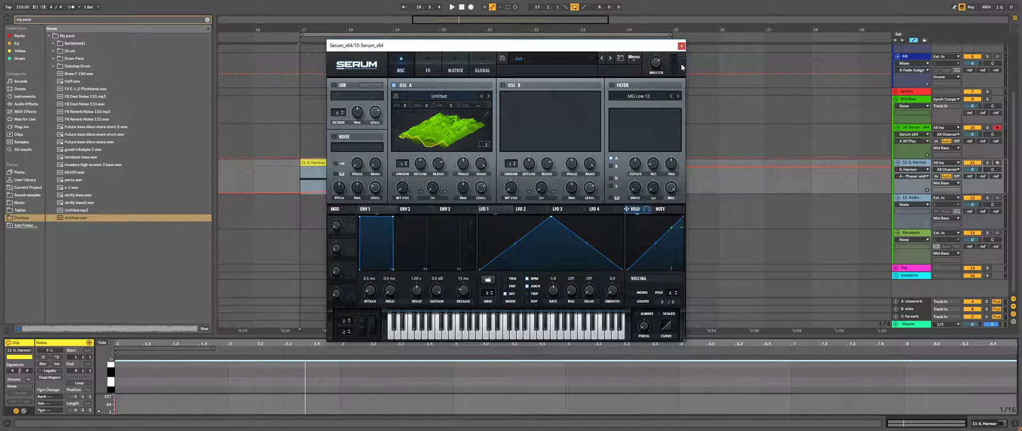
drag(400, 201, 424, 215)
- Reapply the crossfade, undo it, and apply Morph - Spectral (zero all phases) instead
click(485, 114)
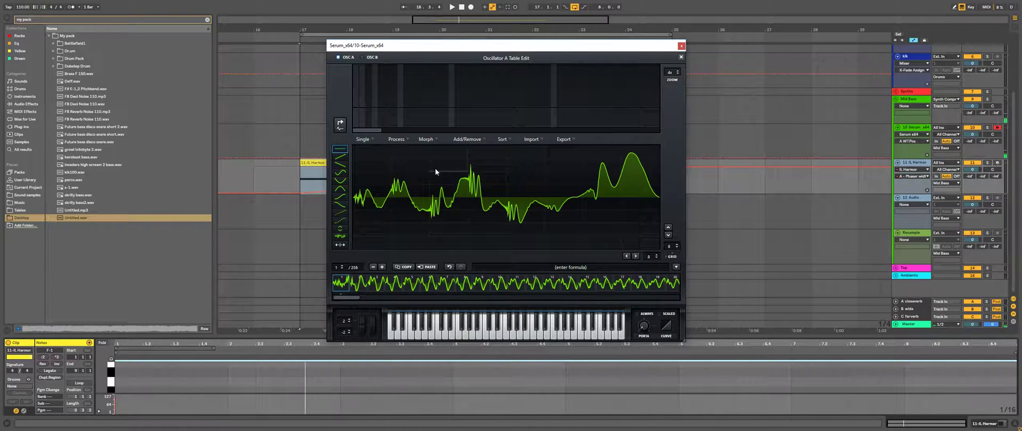
click(426, 139)
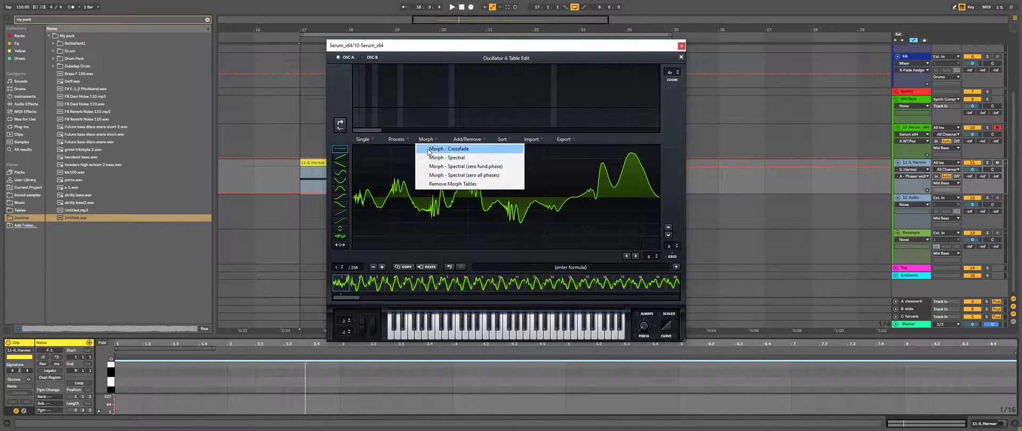
click(429, 152)
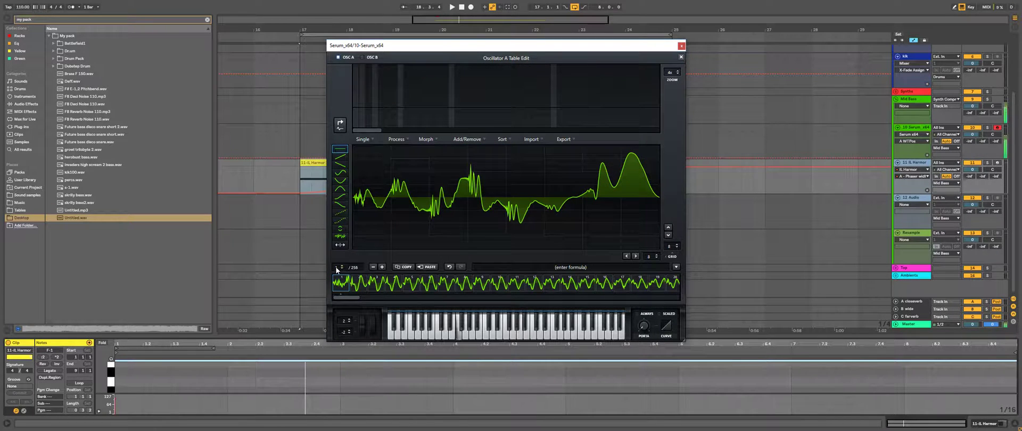
mouse_move(336, 268)
mouse_down()
mouse_move(340, 237)
mouse_move(339, 277)
mouse_up()
click(450, 266)
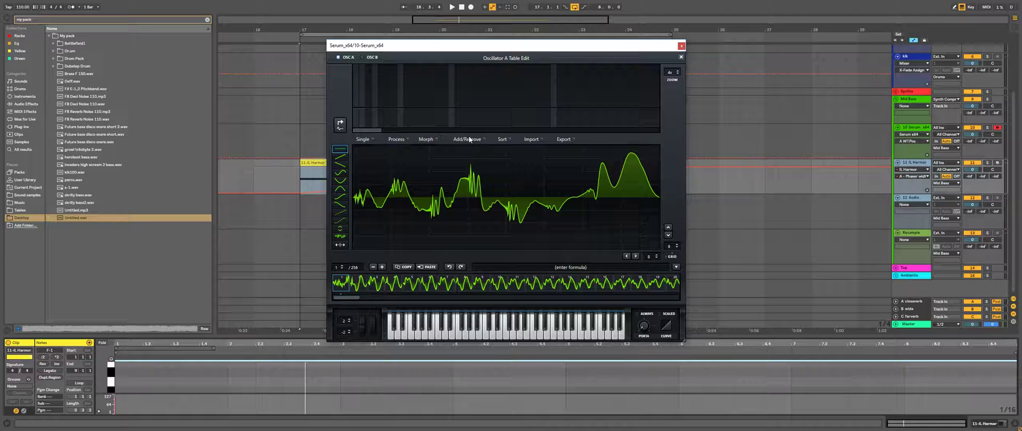
click(436, 140)
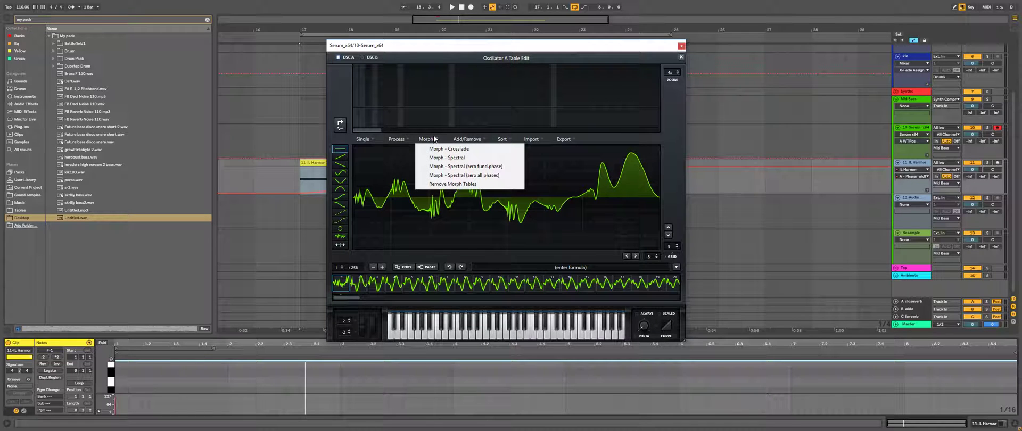
click(437, 176)
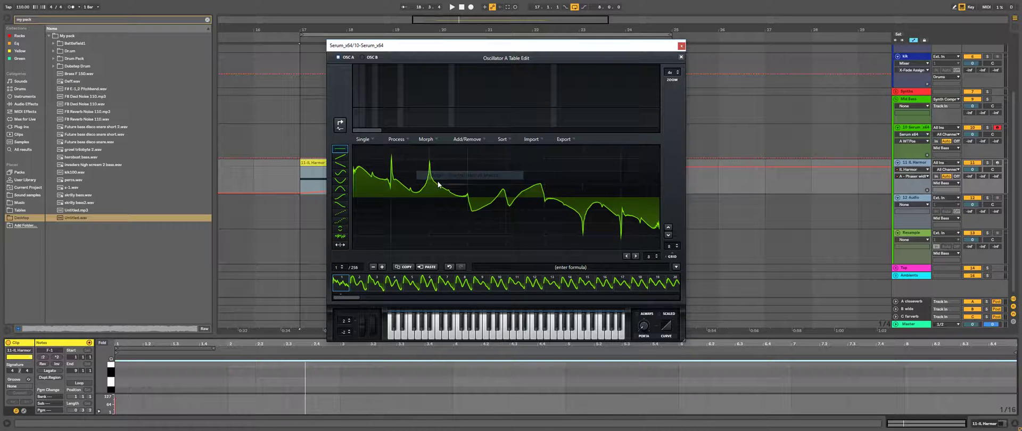
- Close the table editor, raise WT POS to 43, and move the Serum window left
click(681, 56)
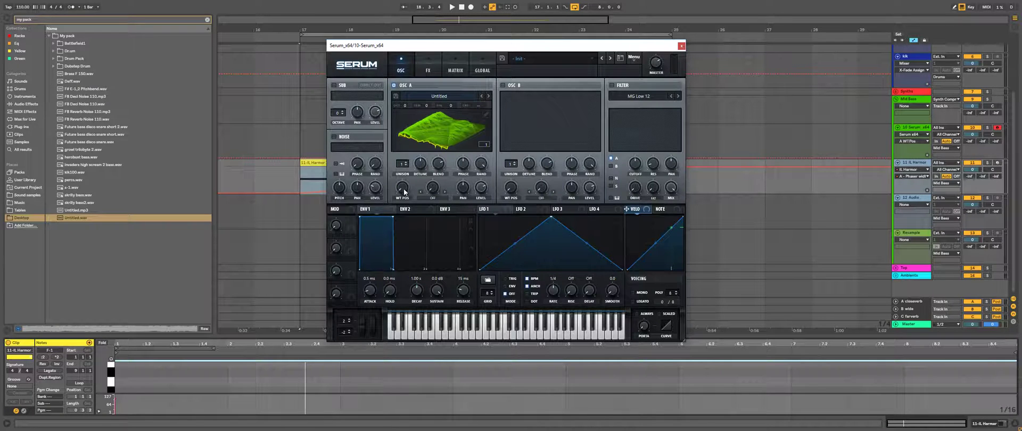
drag(403, 190, 409, 101)
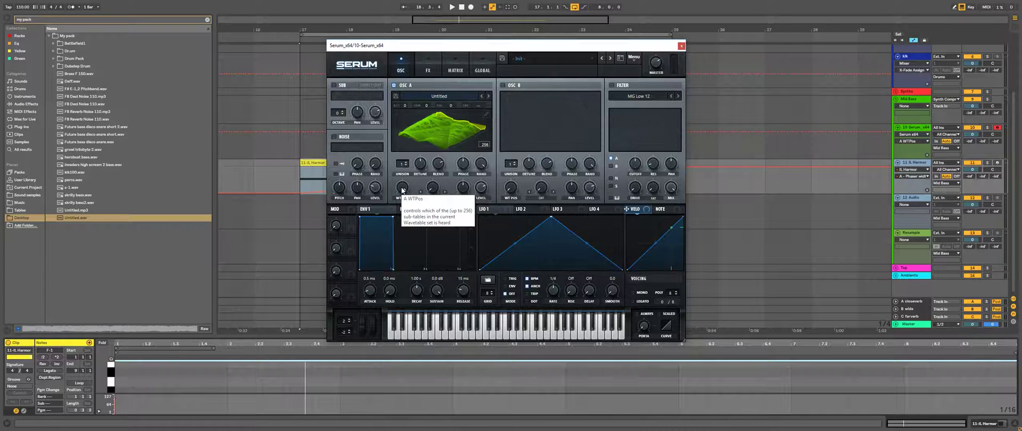
drag(492, 46, 461, 68)
drag(374, 205, 381, 340)
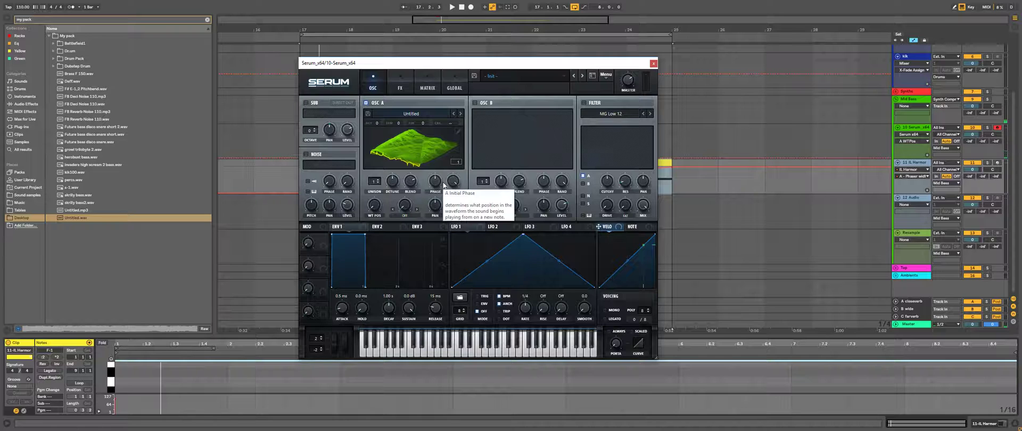
- Show Osc A in 2D, apply Normalize each (gained separately), and set WT position to 32
click(411, 154)
click(457, 131)
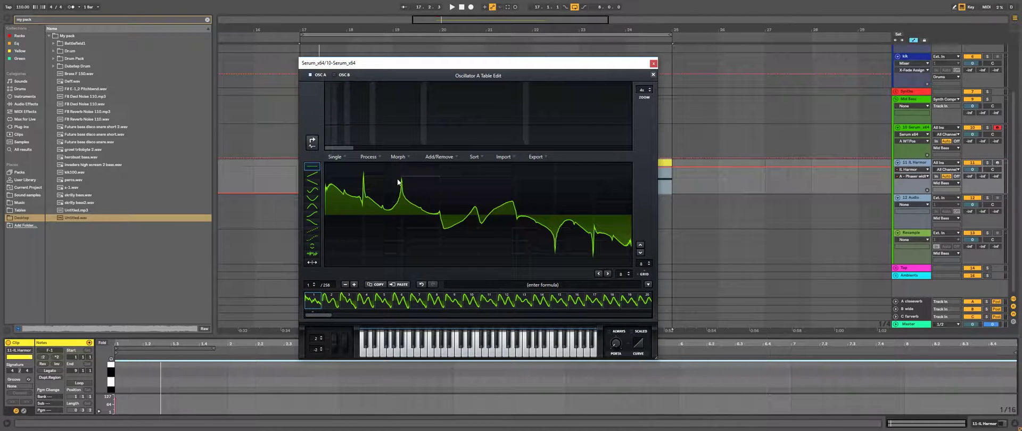
click(367, 158)
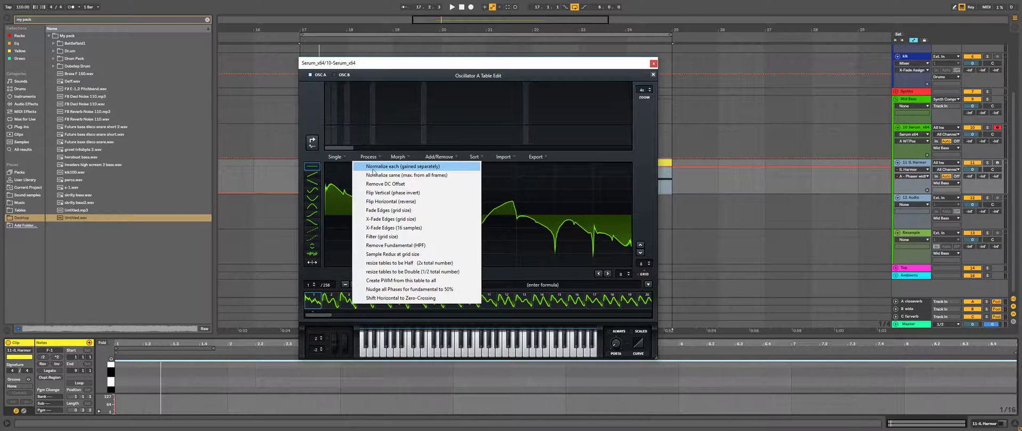
click(370, 168)
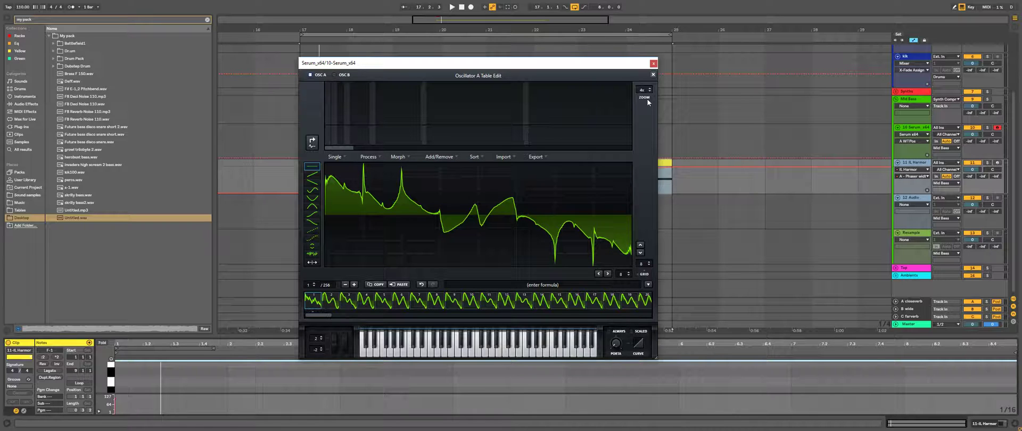
click(653, 75)
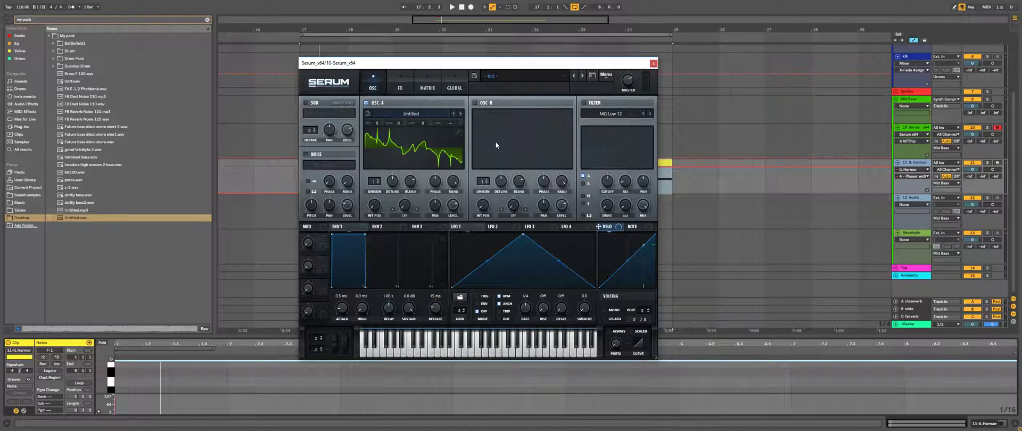
drag(373, 209, 376, 178)
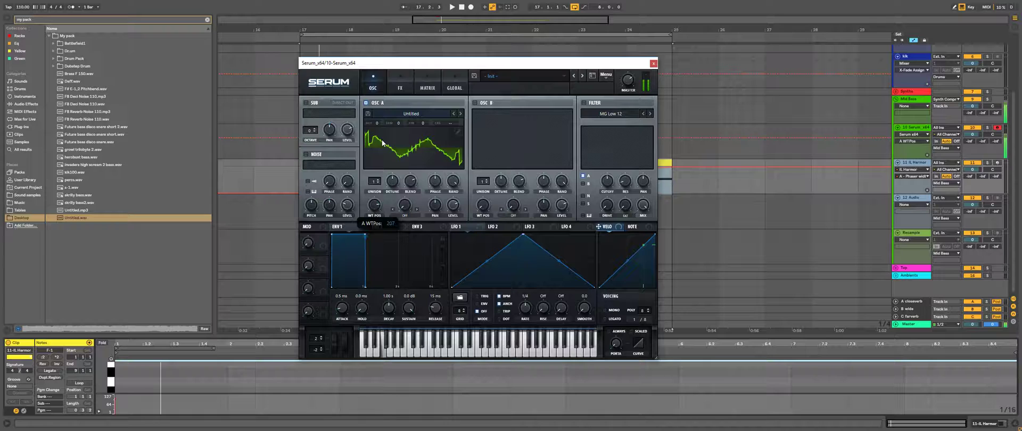
drag(429, 63, 833, 59)
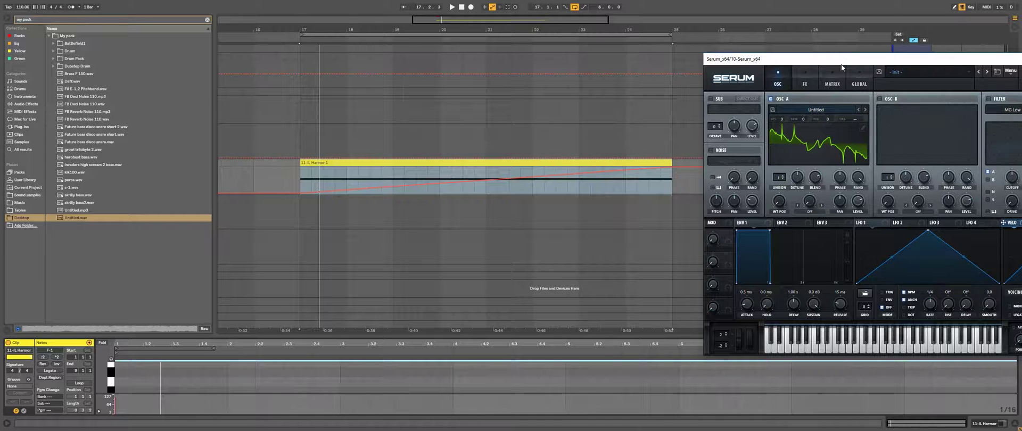
- Recentre the Serum window and briefly open and close oscillator A's wavetable editor
drag(851, 60, 630, 61)
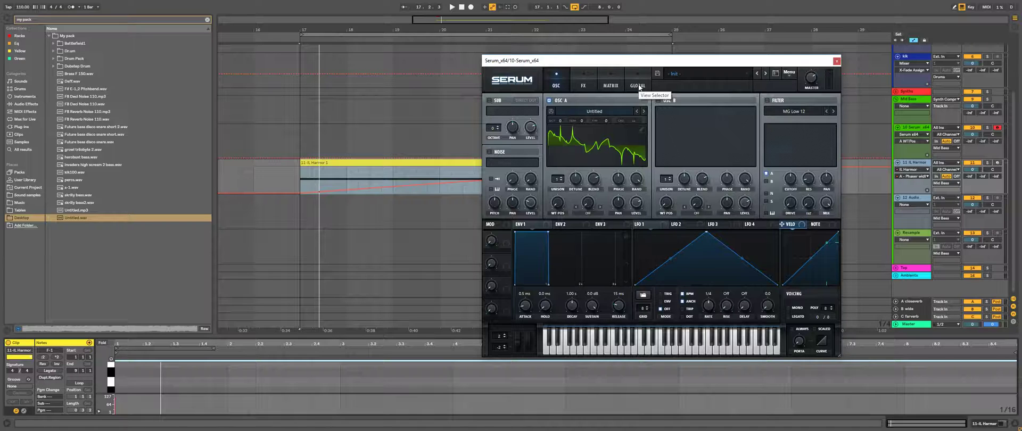
double_click(644, 123)
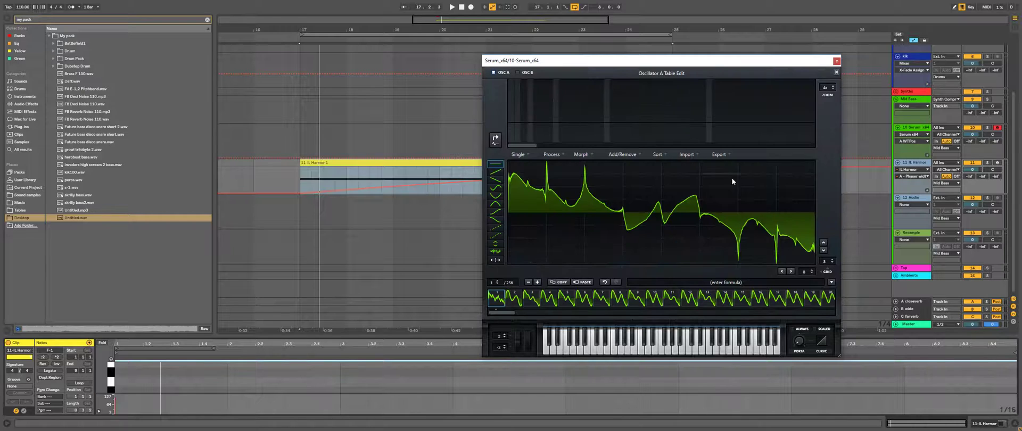
click(836, 72)
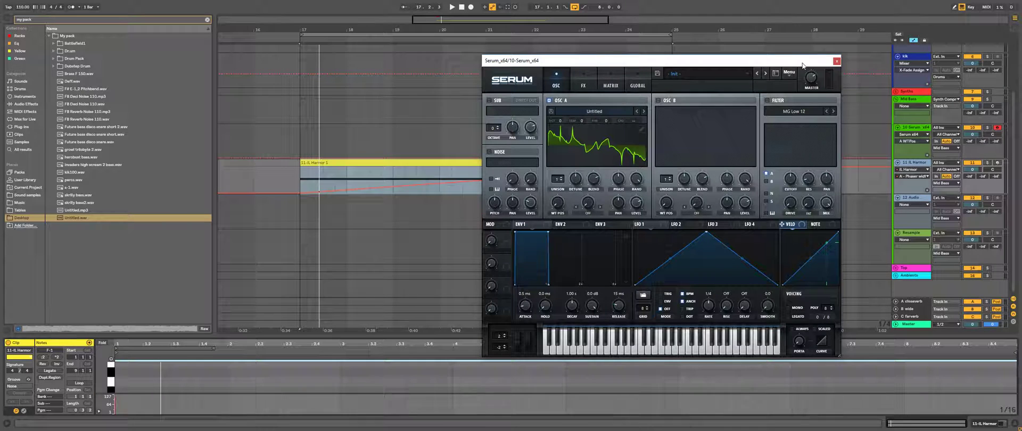
drag(819, 60, 691, 60)
- Switch the filter on, view its filter types, then switch it back off
click(639, 99)
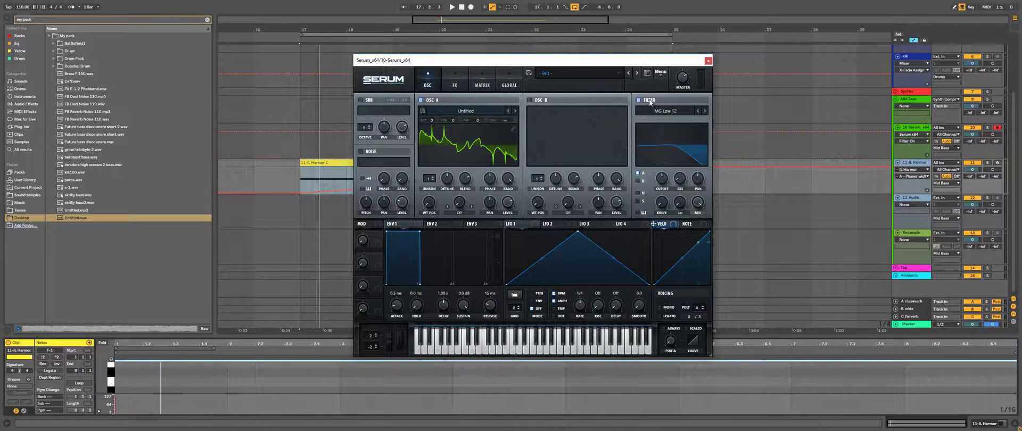
click(664, 112)
click(651, 102)
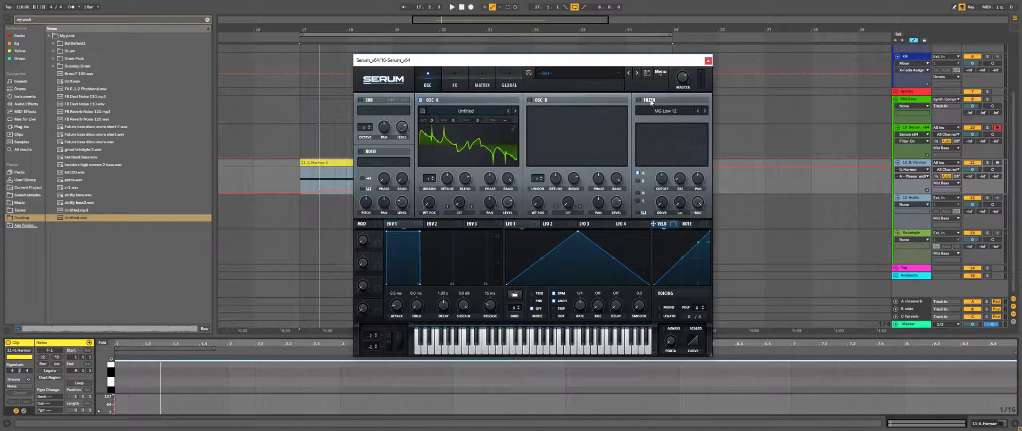